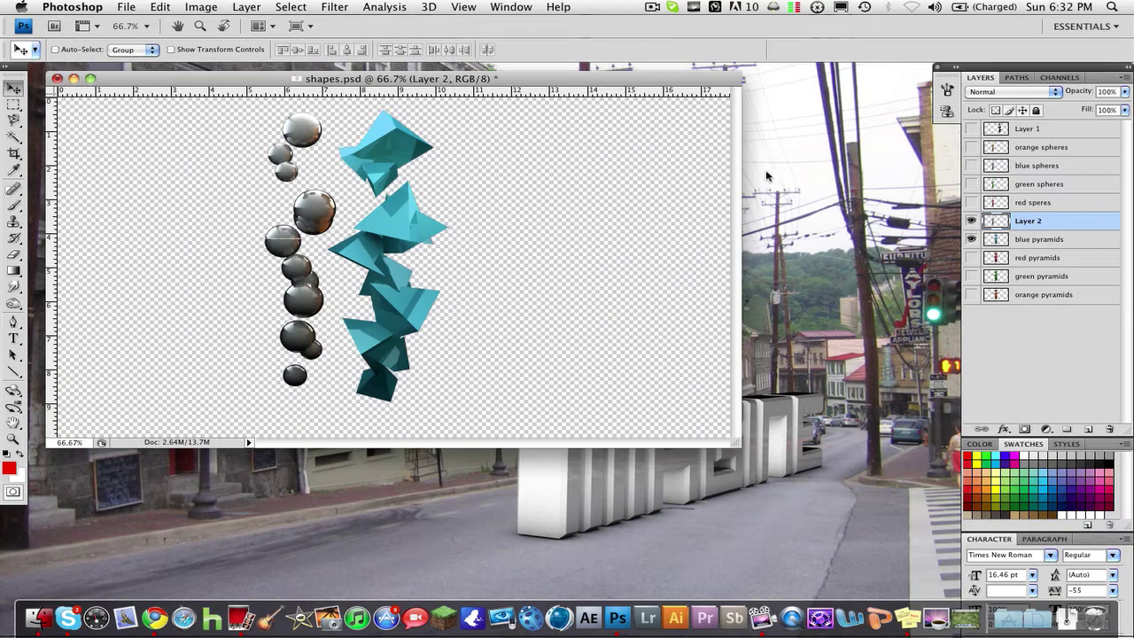
{"action": "left_click", "coordinate": [973, 223]}
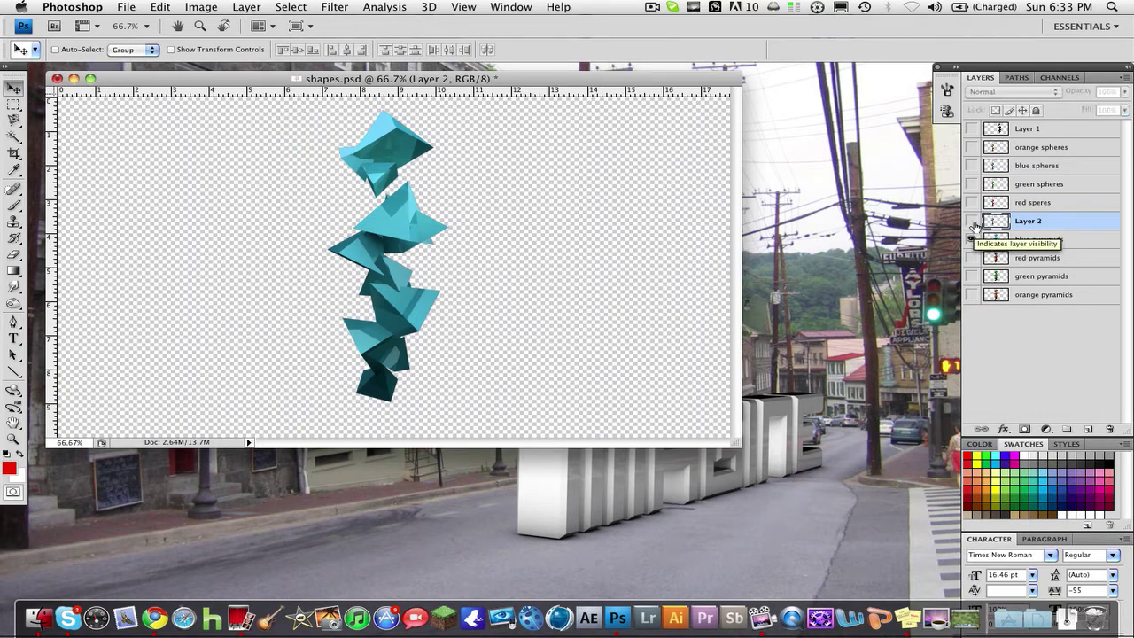
{"action": "left_click", "coordinate": [1026, 241]}
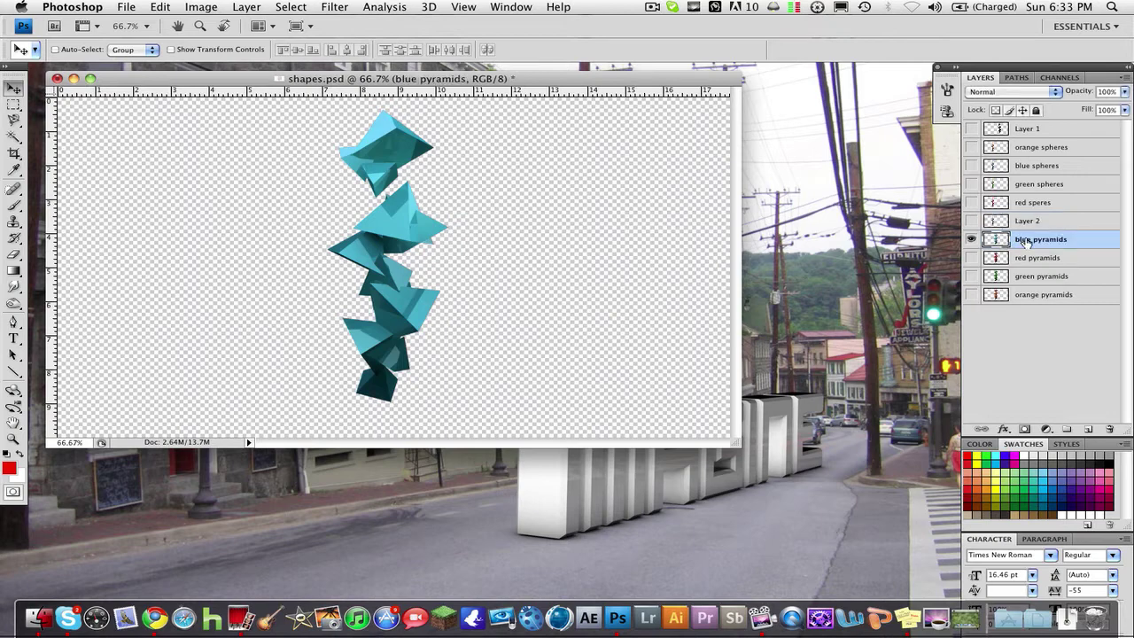
{"action": "left_click", "coordinate": [203, 6]}
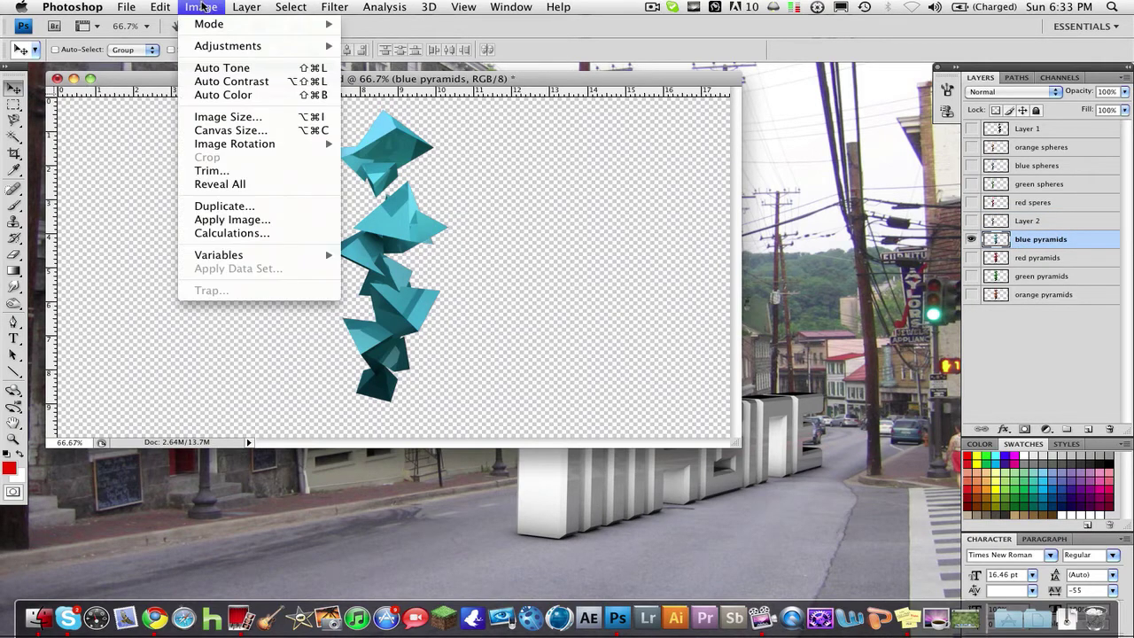
{"action": "mouse_move", "coordinate": [280, 49]}
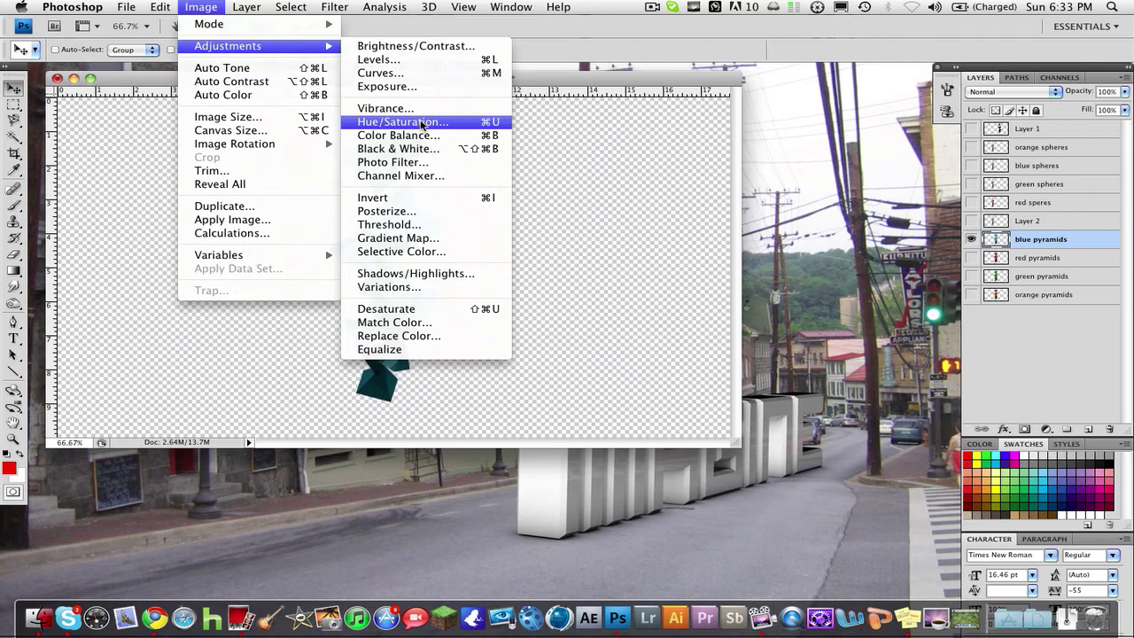
{"action": "left_click", "coordinate": [1052, 239]}
{"action": "left_click", "coordinate": [194, 6]}
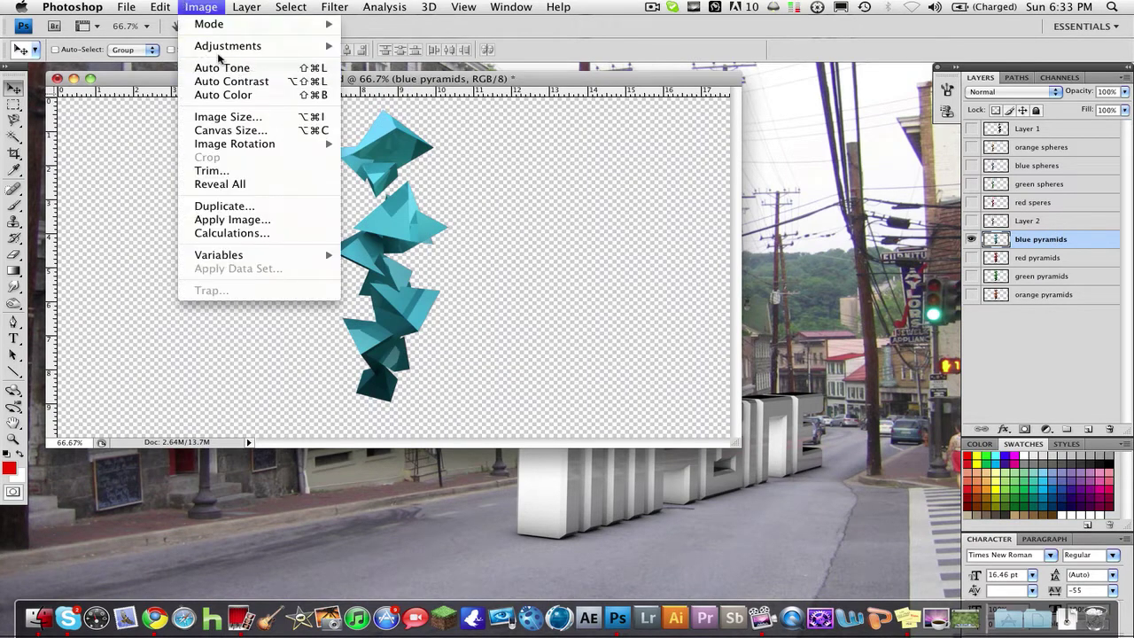
{"action": "mouse_move", "coordinate": [223, 48]}
{"action": "left_click", "coordinate": [403, 122]}
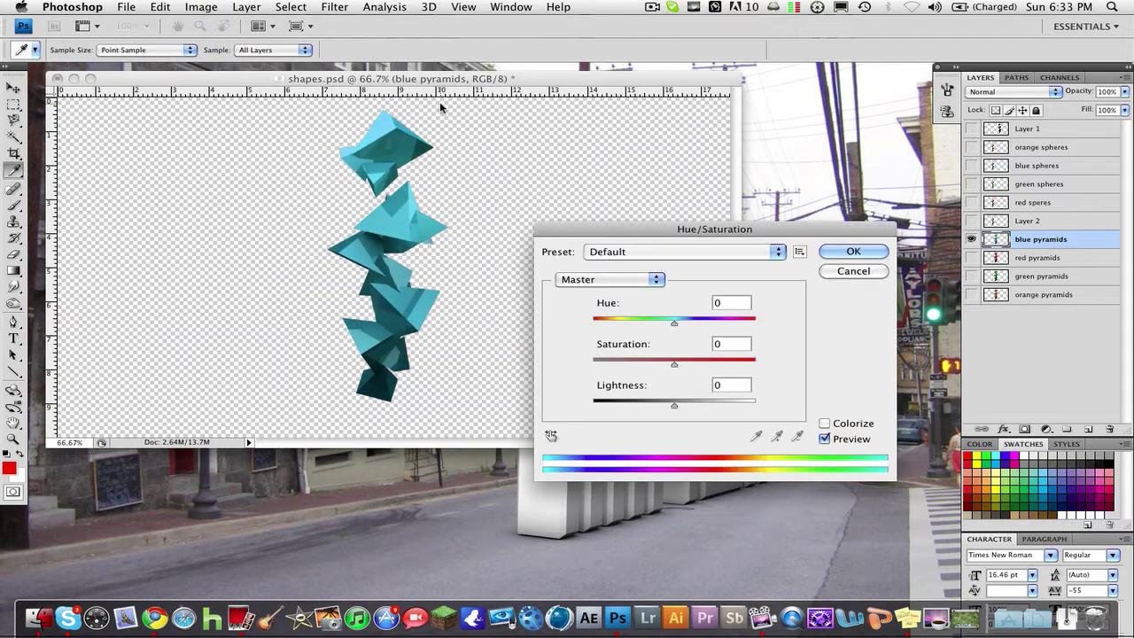
{"action": "left_click_drag", "start_coordinate": [705, 229], "coordinate": [729, 219]}
{"action": "mouse_move", "coordinate": [699, 316]}
{"action": "left_mouse_down"}
{"action": "mouse_move", "coordinate": [756, 321]}
{"action": "mouse_move", "coordinate": [614, 317]}
{"action": "mouse_move", "coordinate": [693, 323]}
{"action": "left_mouse_up"}
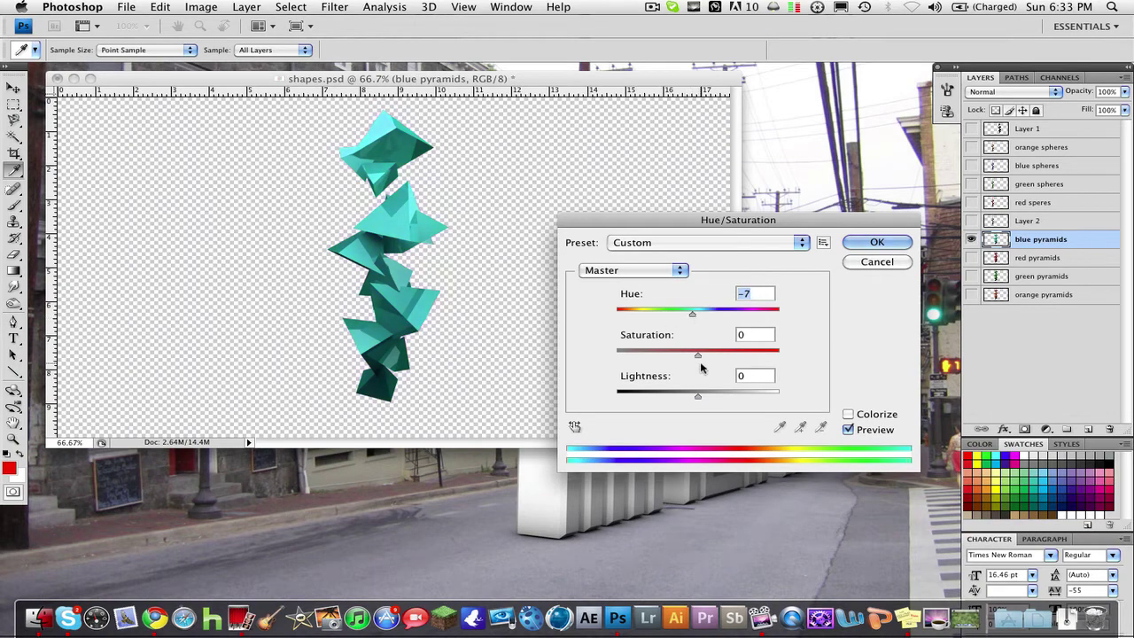
{"action": "left_click_drag", "start_coordinate": [699, 401], "coordinate": [679, 398]}
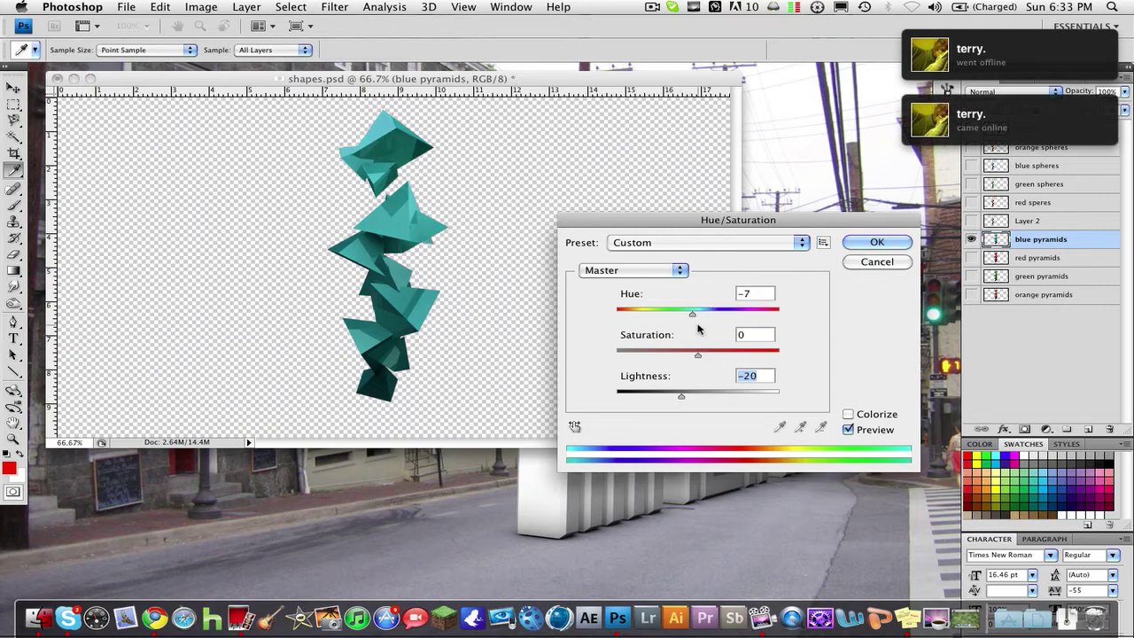
{"action": "left_click_drag", "start_coordinate": [697, 312], "coordinate": [792, 362]}
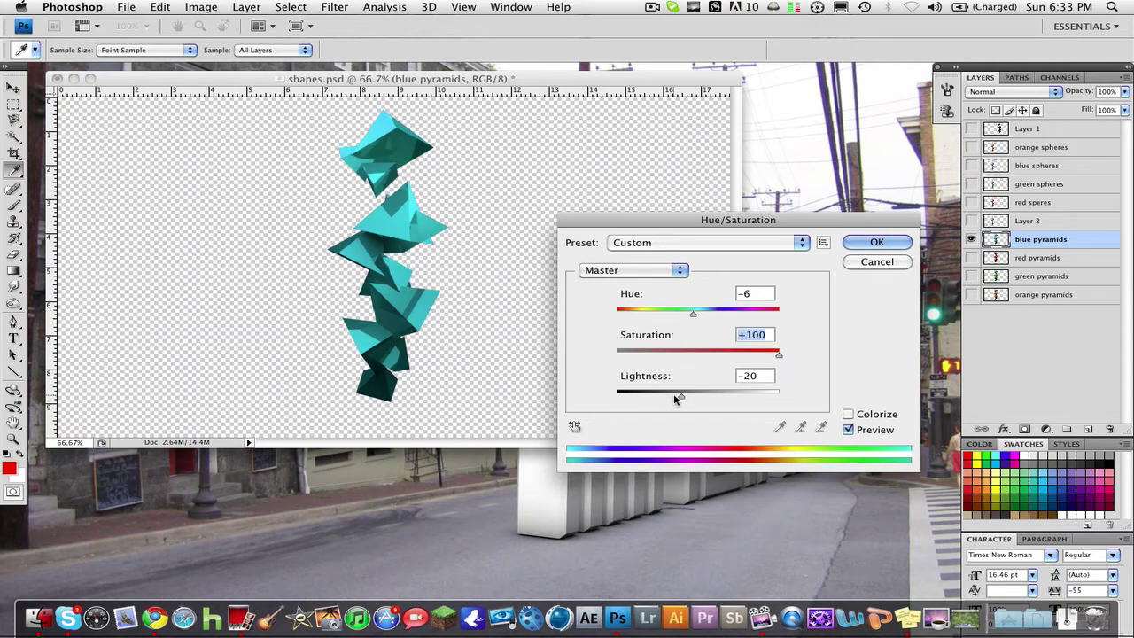
{"action": "left_click_drag", "start_coordinate": [680, 396], "coordinate": [664, 400]}
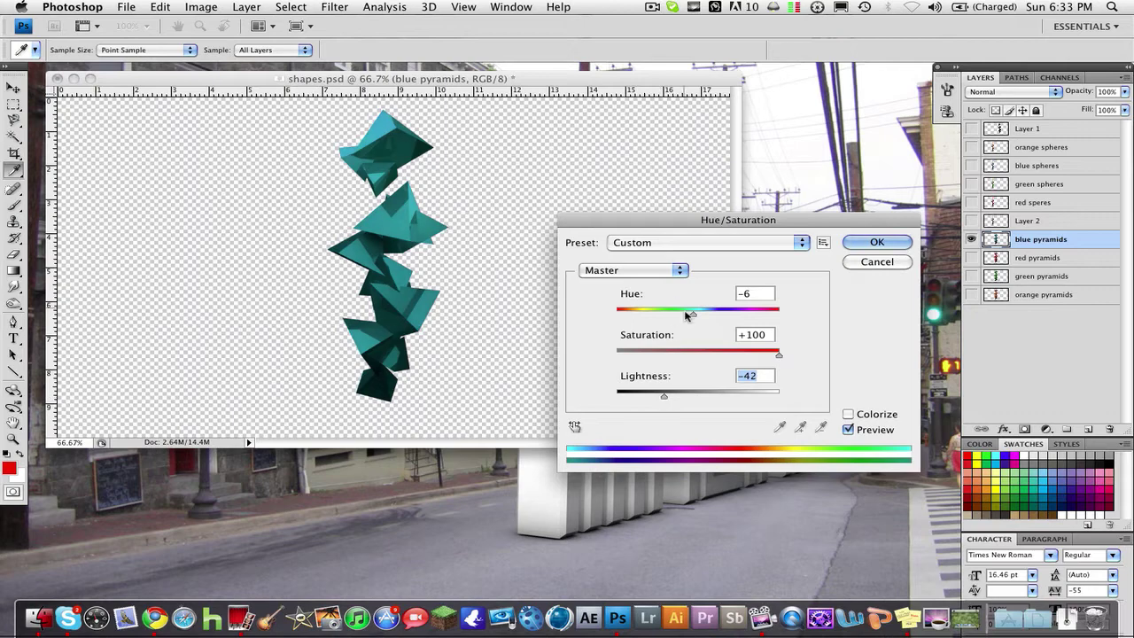
{"action": "left_click_drag", "start_coordinate": [692, 314], "coordinate": [650, 326]}
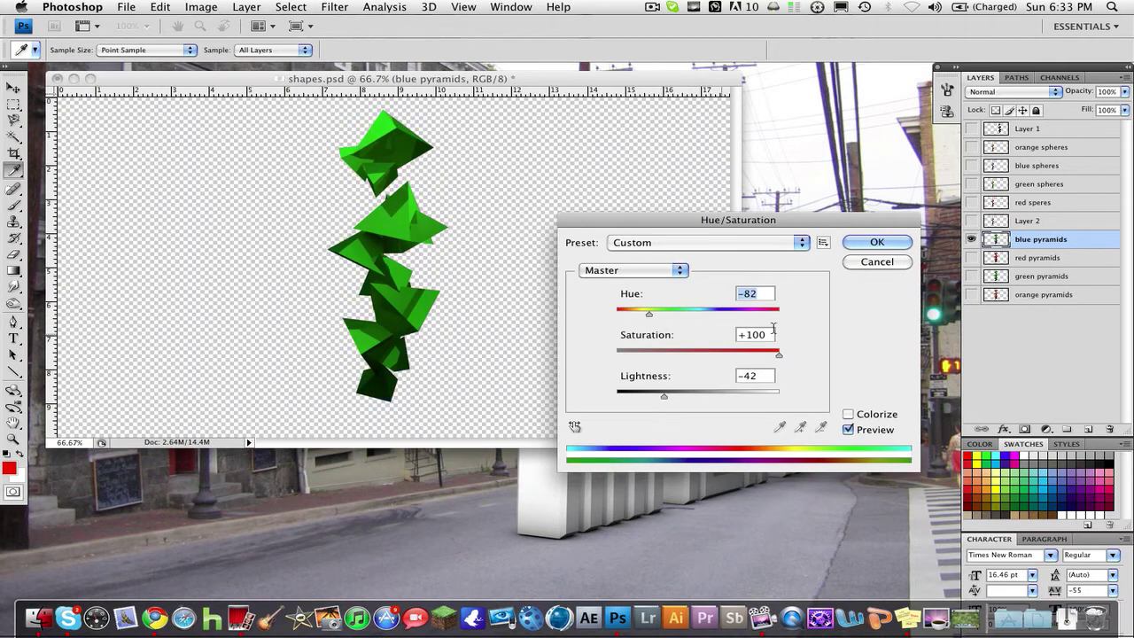
{"action": "left_click", "coordinate": [899, 263]}
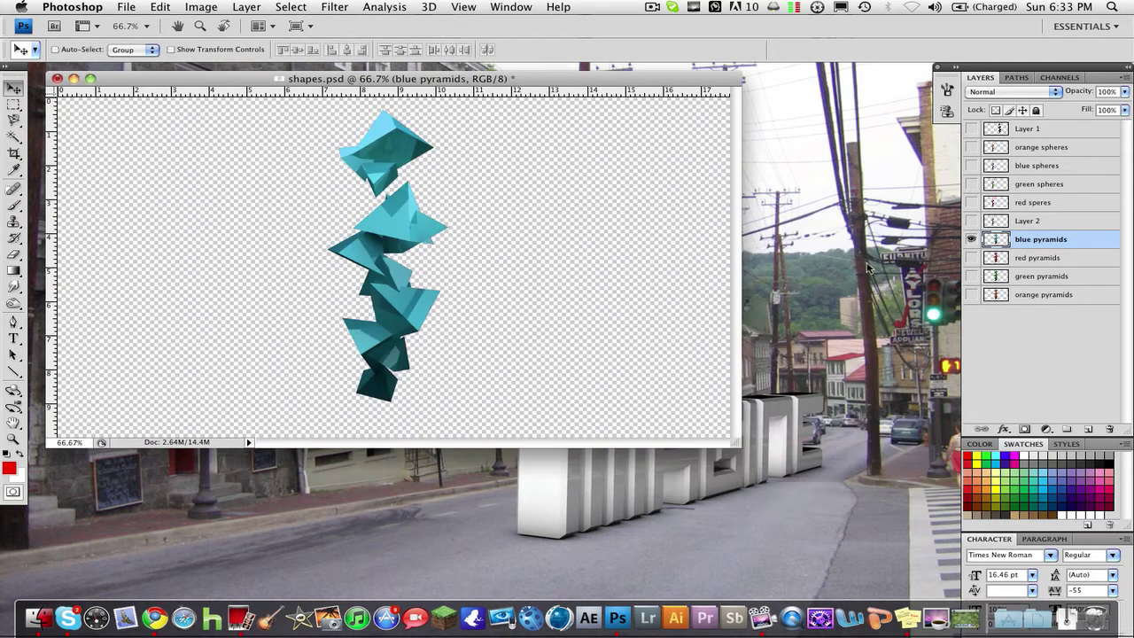
Hide the blue pyramids, show Layer 2's grey spheres, and select Layer 2
{"action": "left_click", "coordinate": [972, 239]}
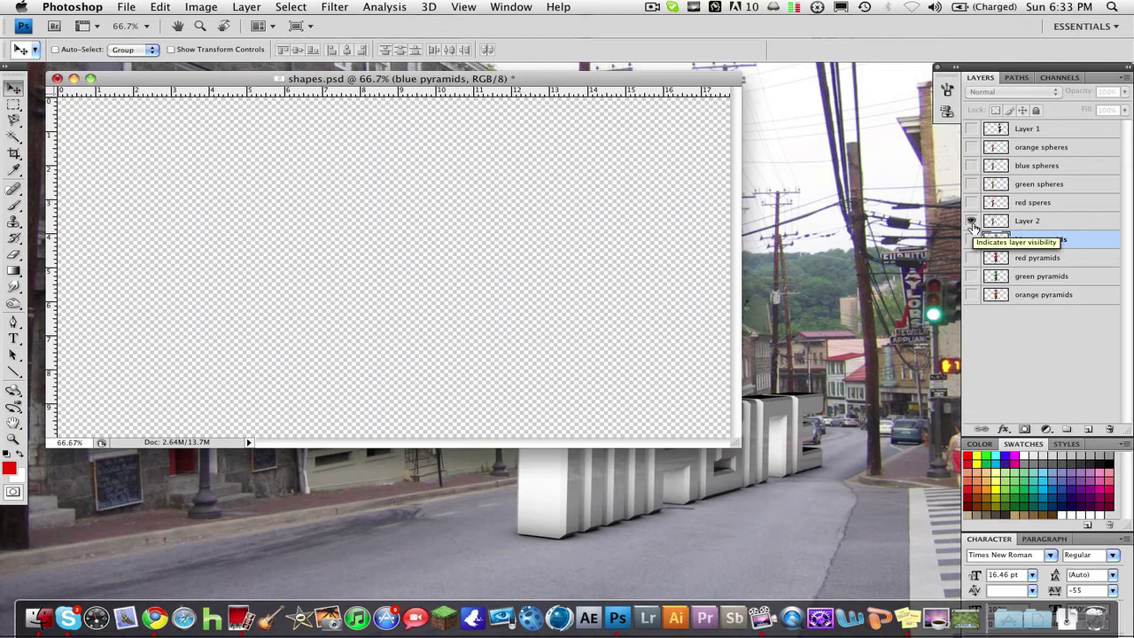
{"action": "left_click", "coordinate": [972, 221]}
{"action": "left_click", "coordinate": [1060, 226]}
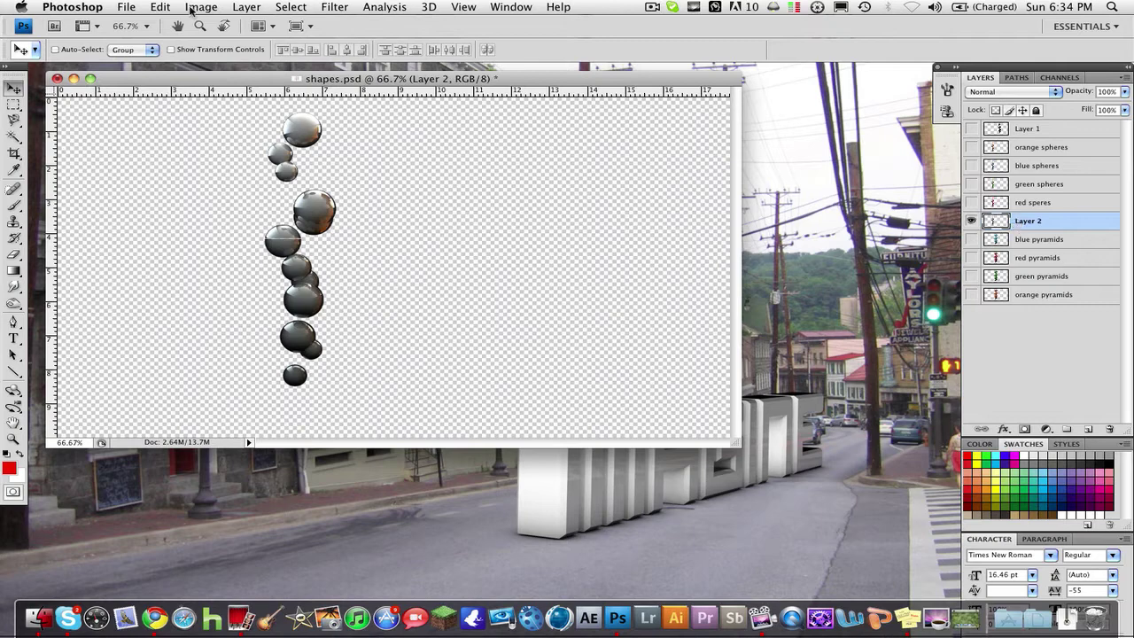
Preview a hue shift on the spheres in Hue/Saturation, then cancel it
{"action": "left_click", "coordinate": [191, 11]}
{"action": "mouse_move", "coordinate": [232, 63]}
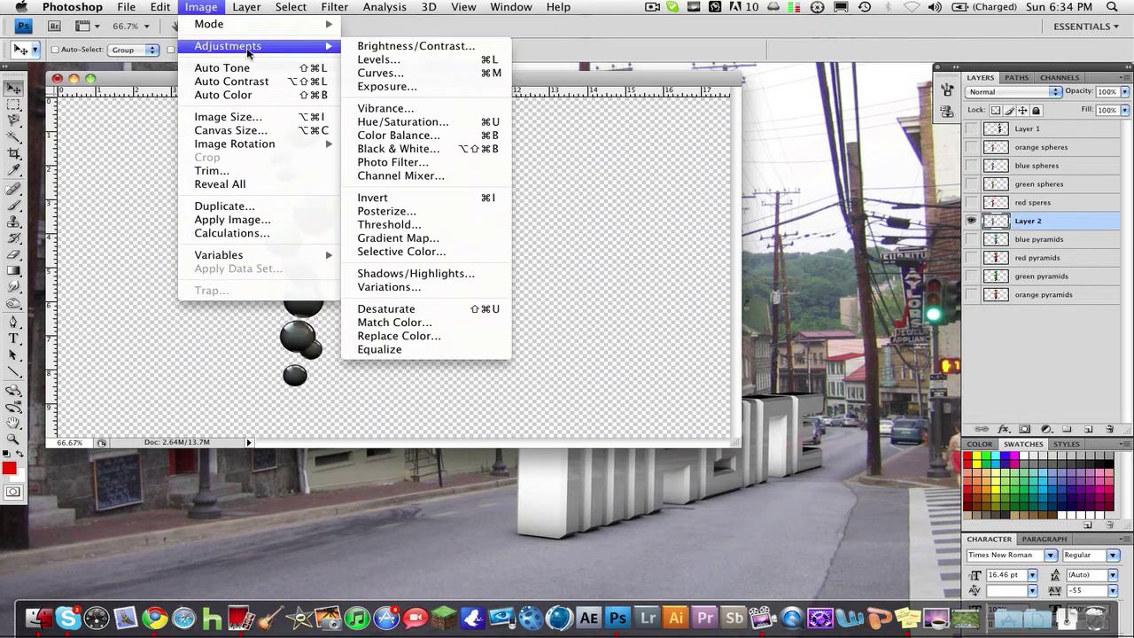
{"action": "left_click", "coordinate": [419, 124]}
{"action": "left_click_drag", "start_coordinate": [693, 316], "coordinate": [663, 315]}
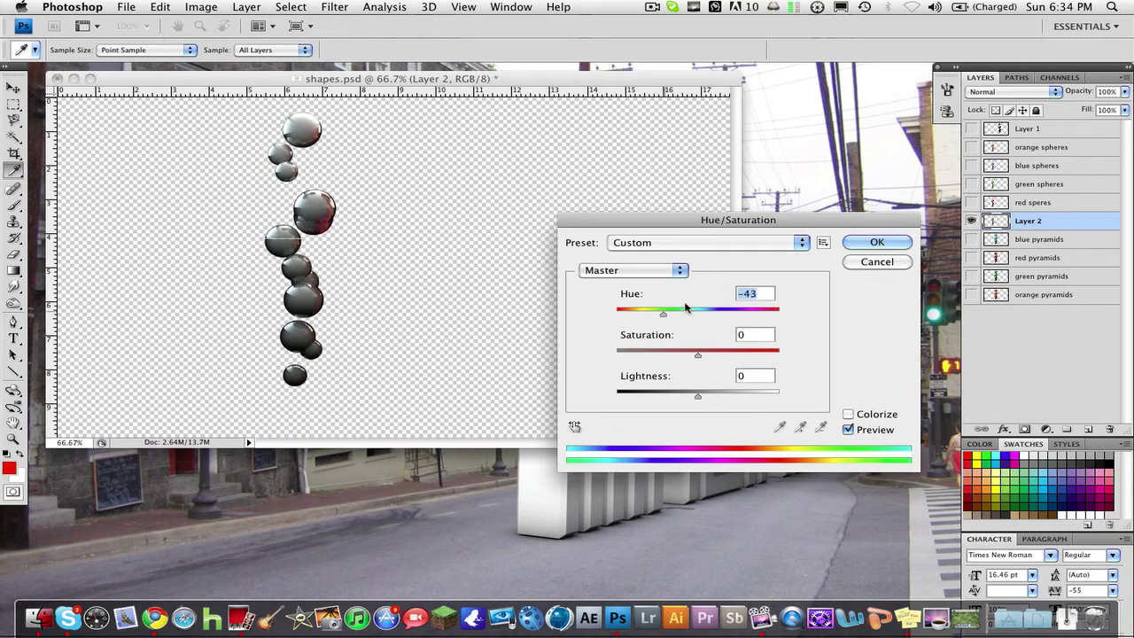
{"action": "left_click", "coordinate": [879, 264]}
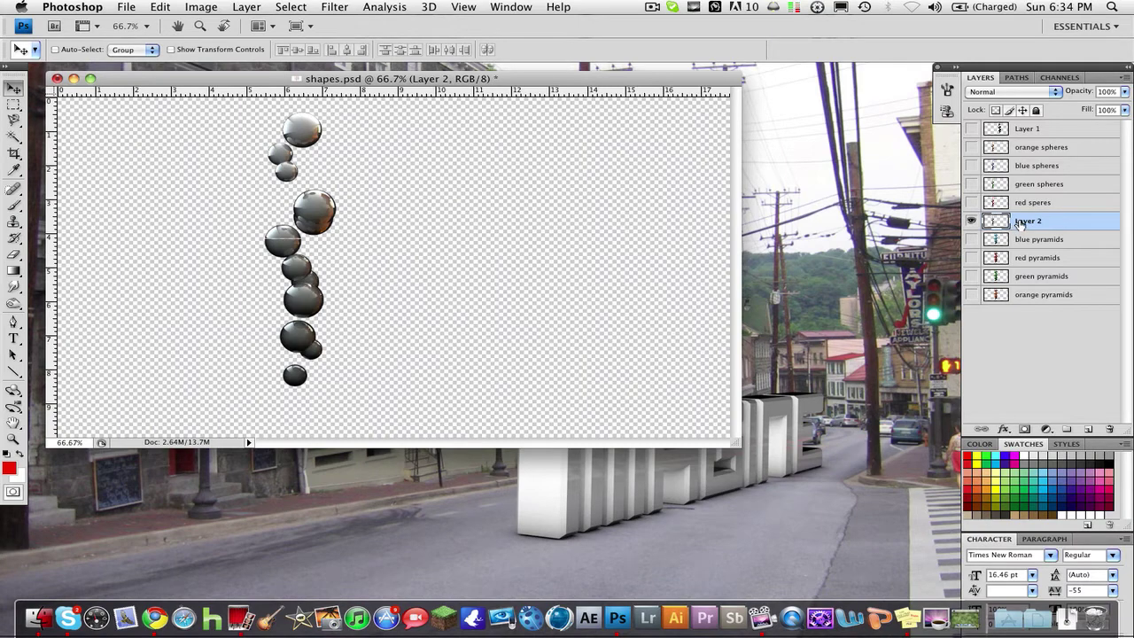
Add Layer 3 above Layer 2, clip it to Layer 2, and set its blend mode to Overlay
{"action": "left_click", "coordinate": [1089, 429]}
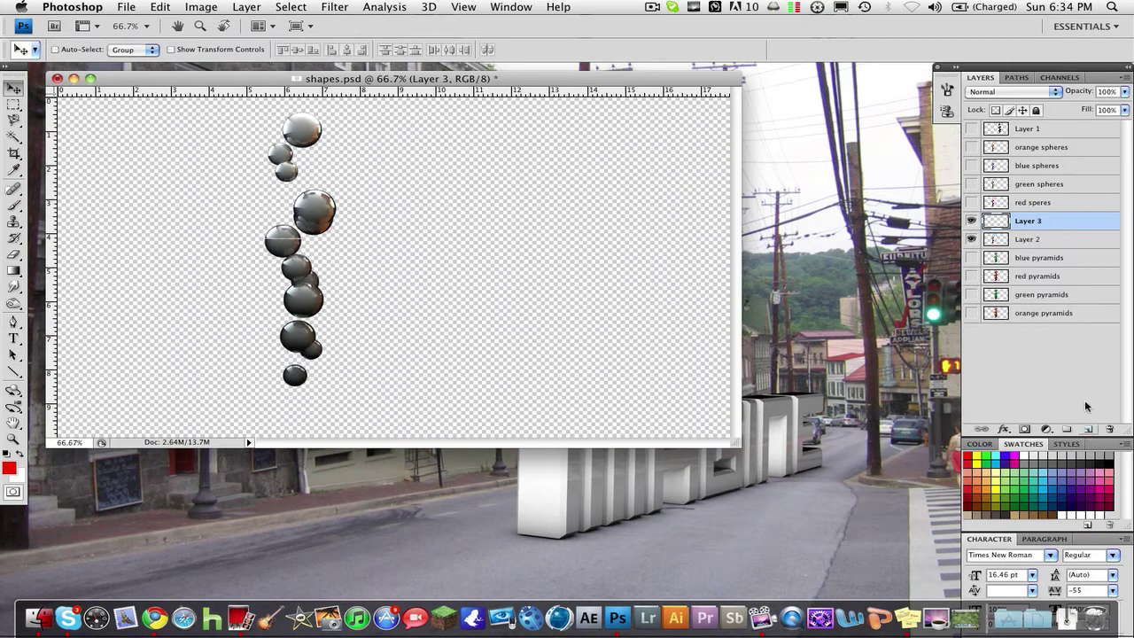
{"action": "right_click", "coordinate": [1025, 227]}
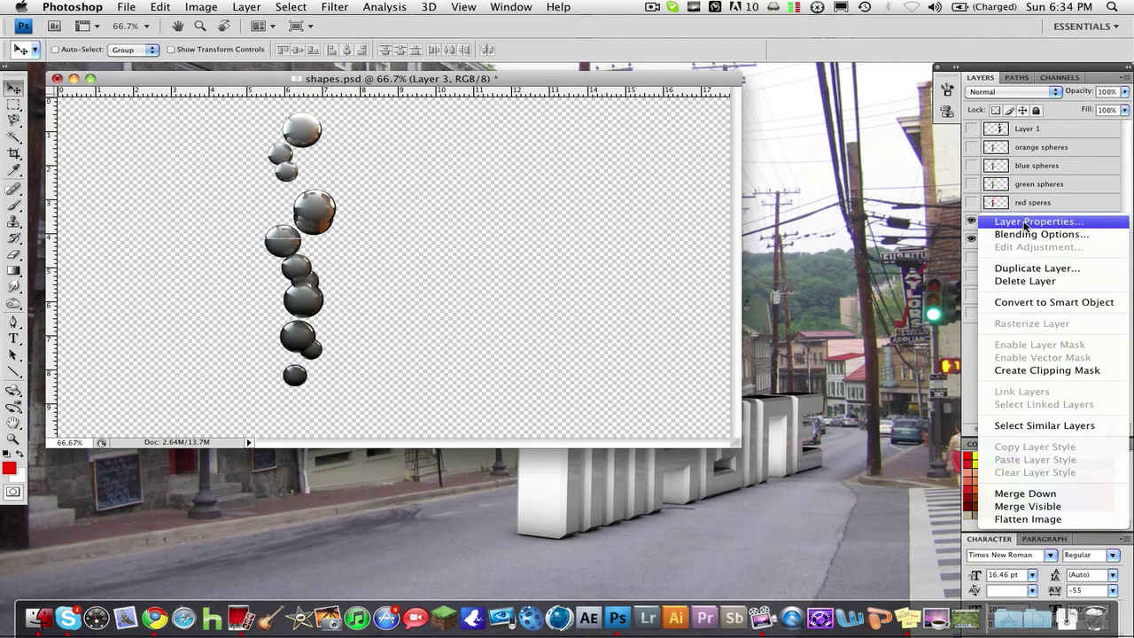
{"action": "left_click", "coordinate": [1042, 370]}
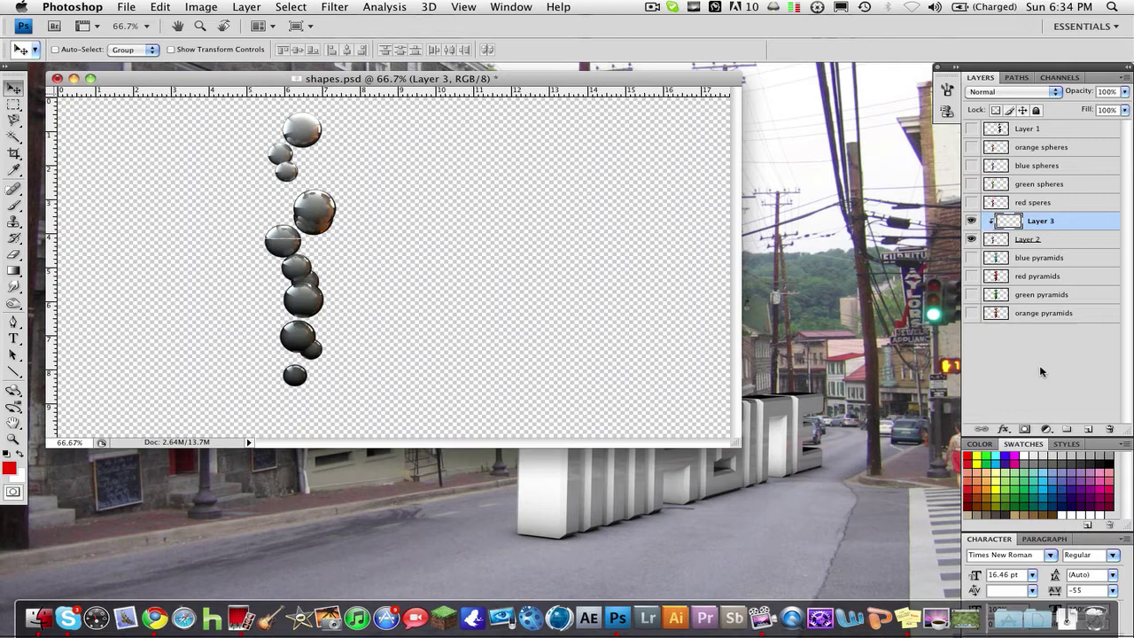
{"action": "left_click", "coordinate": [988, 90]}
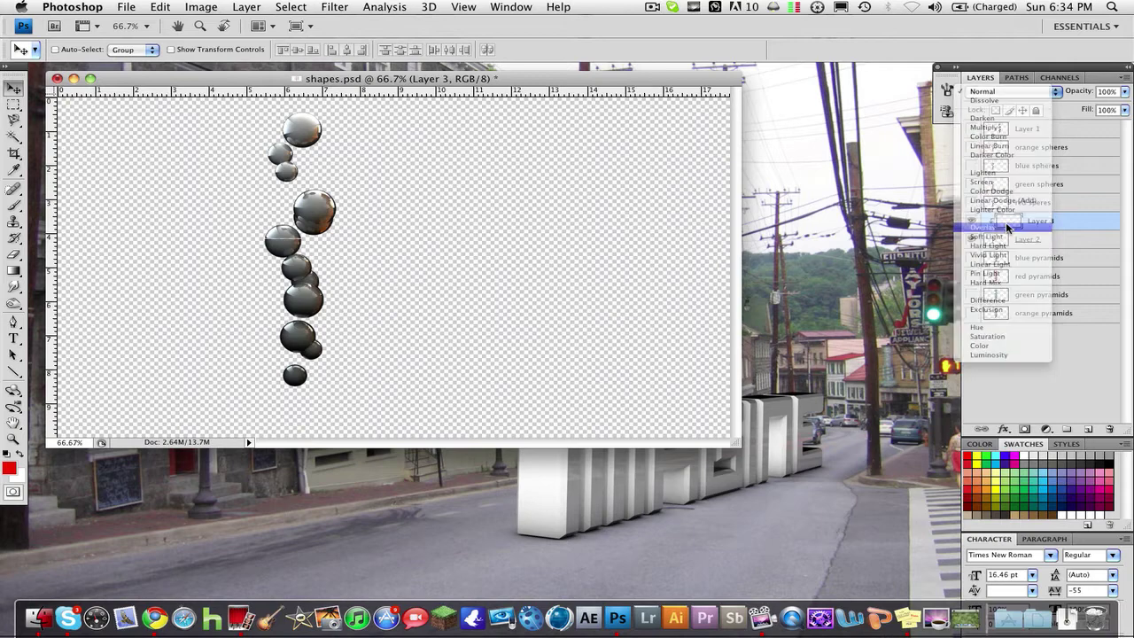
{"action": "left_click", "coordinate": [1006, 226]}
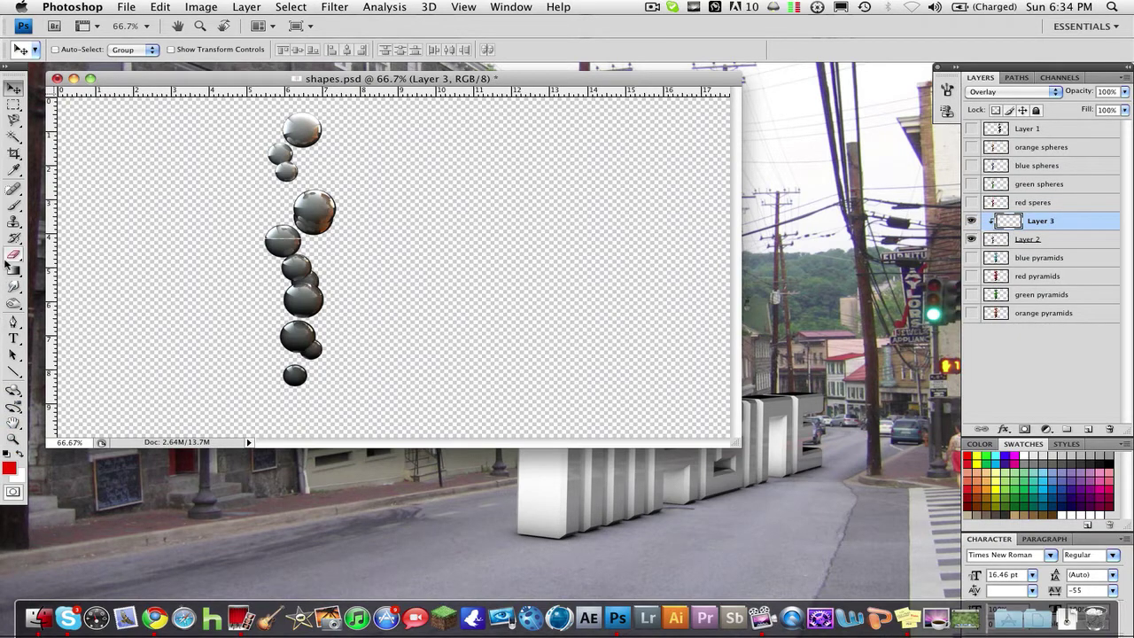
Brush red paint over the spheres on Layer 3, then try Normal and Multiply blending
{"action": "left_click", "coordinate": [14, 205]}
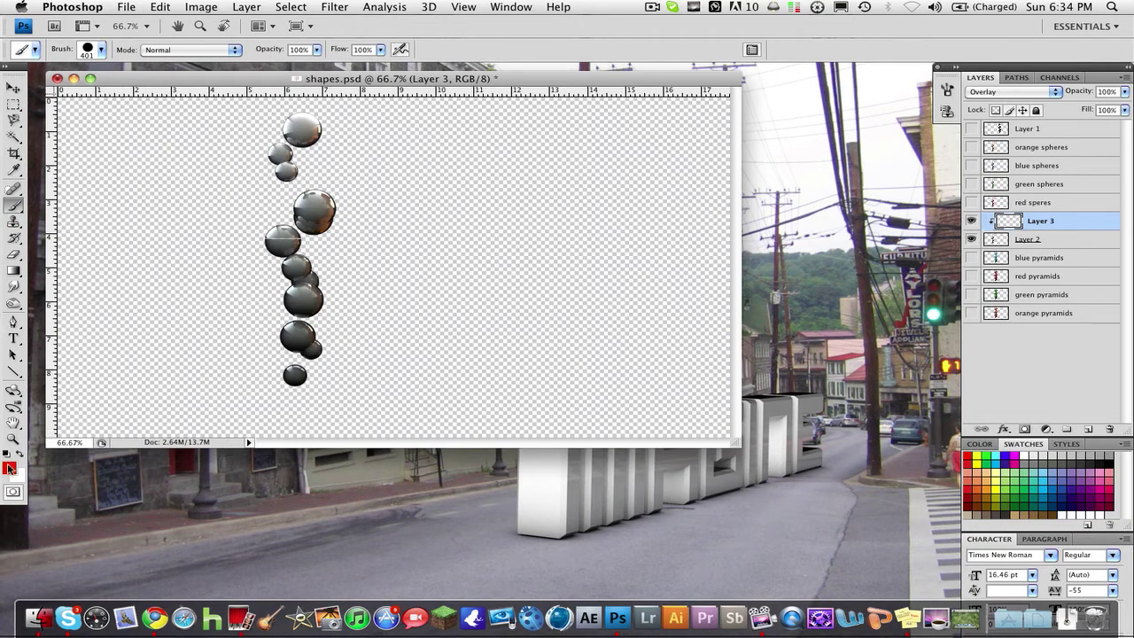
{"action": "left_click_drag", "start_coordinate": [293, 151], "coordinate": [299, 358]}
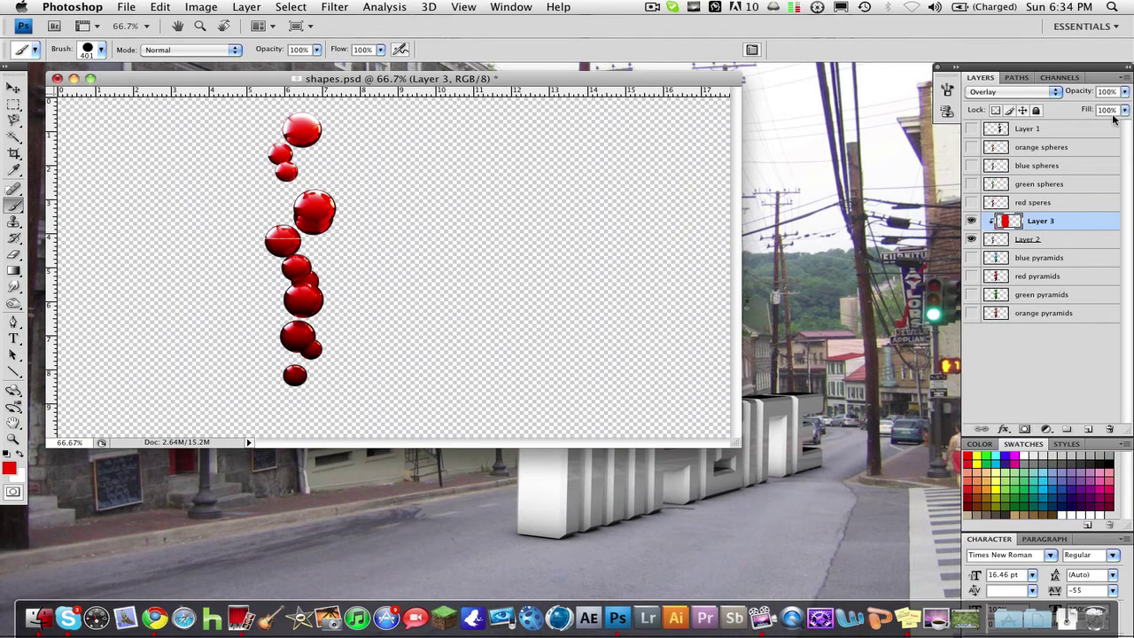
{"action": "left_click", "coordinate": [1042, 92]}
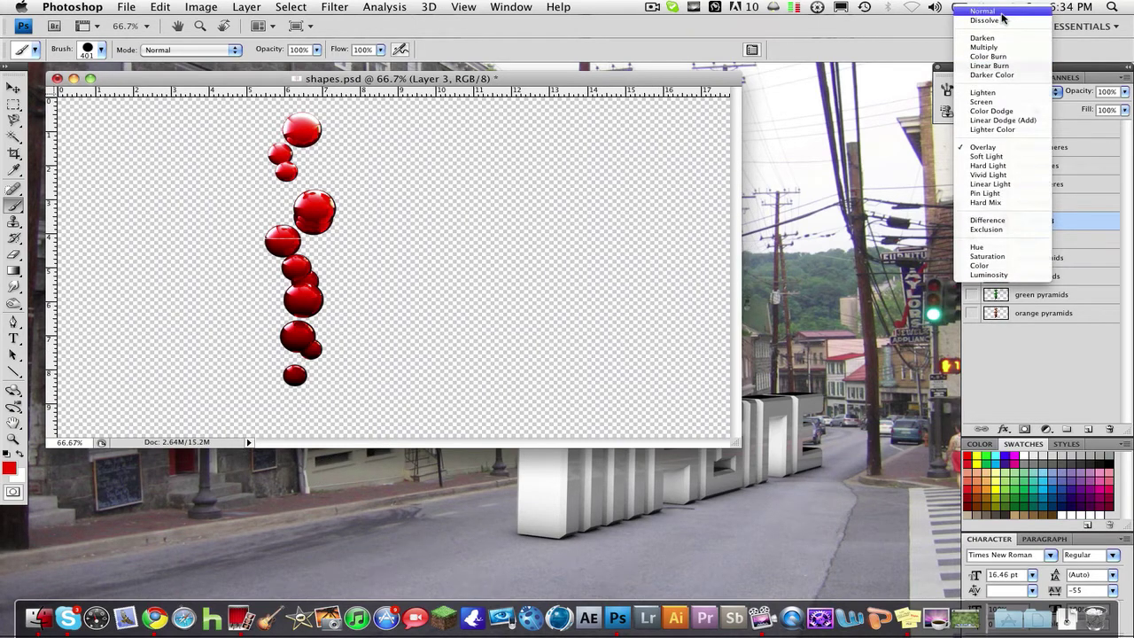
{"action": "left_click", "coordinate": [1003, 18]}
{"action": "left_click", "coordinate": [1033, 93]}
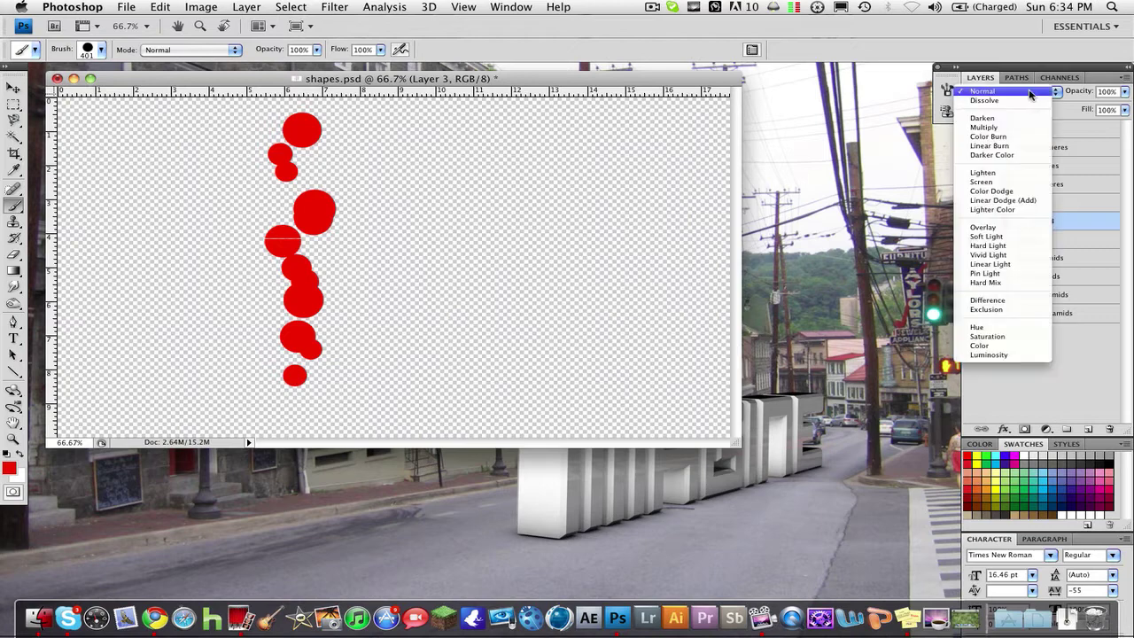
{"action": "left_click", "coordinate": [1015, 130]}
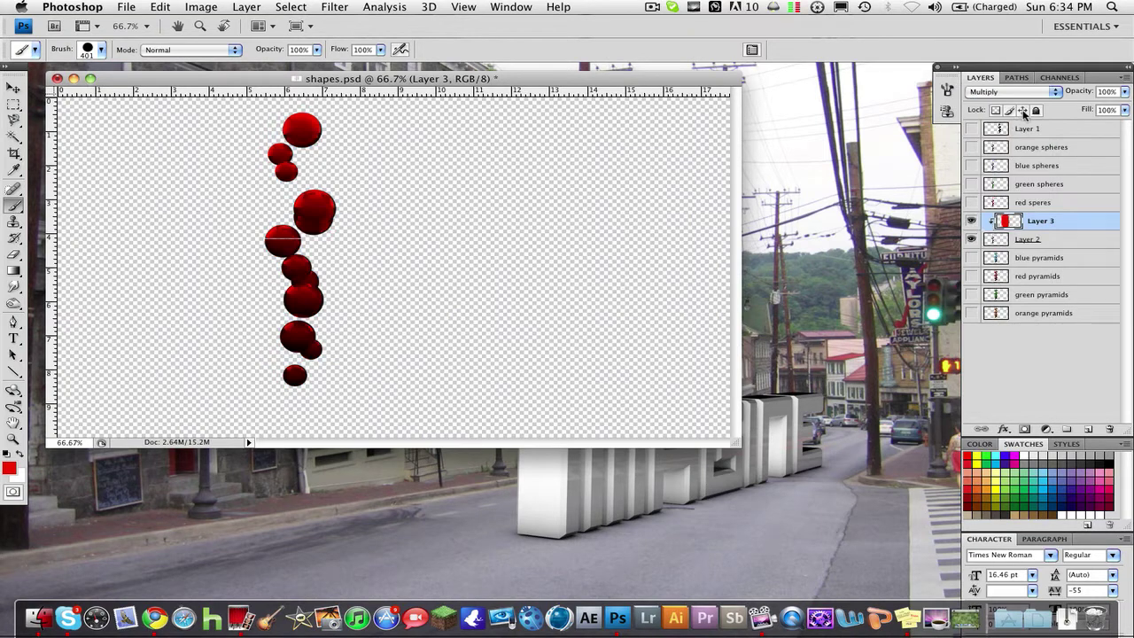
Compare Color Burn, Linear Burn, Darker Color and Lighten blending for the red paint
{"action": "left_click", "coordinate": [1020, 91]}
{"action": "left_click", "coordinate": [1016, 101]}
{"action": "left_click", "coordinate": [1014, 93]}
{"action": "left_click", "coordinate": [1011, 101]}
{"action": "left_click", "coordinate": [1013, 90]}
{"action": "left_click", "coordinate": [1015, 101]}
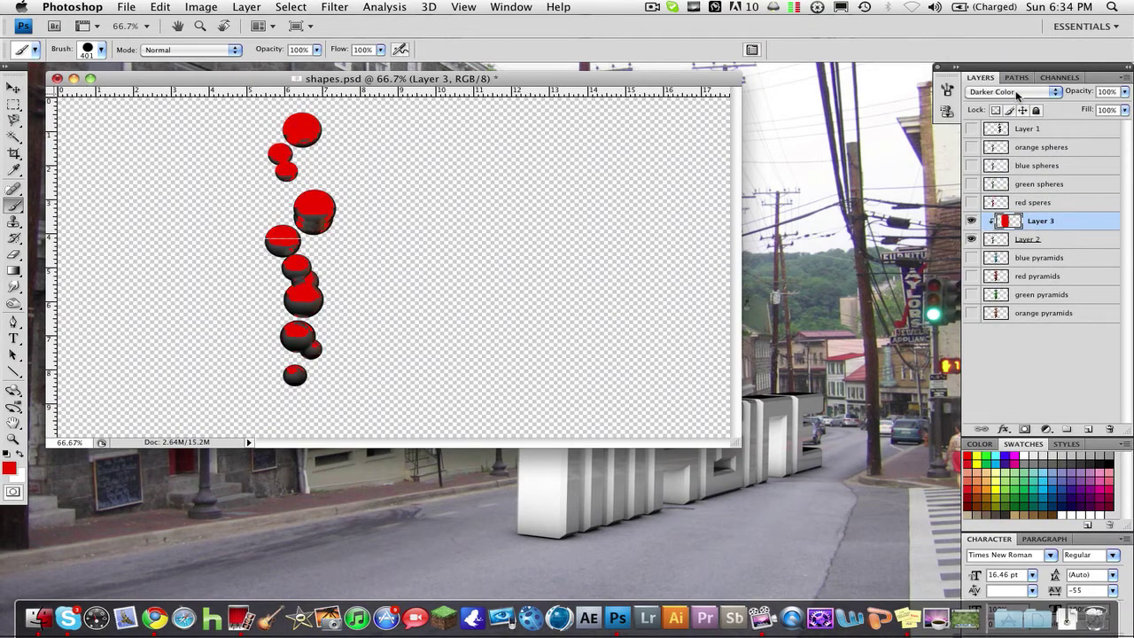
{"action": "left_click", "coordinate": [1017, 92]}
{"action": "left_click", "coordinate": [1008, 108]}
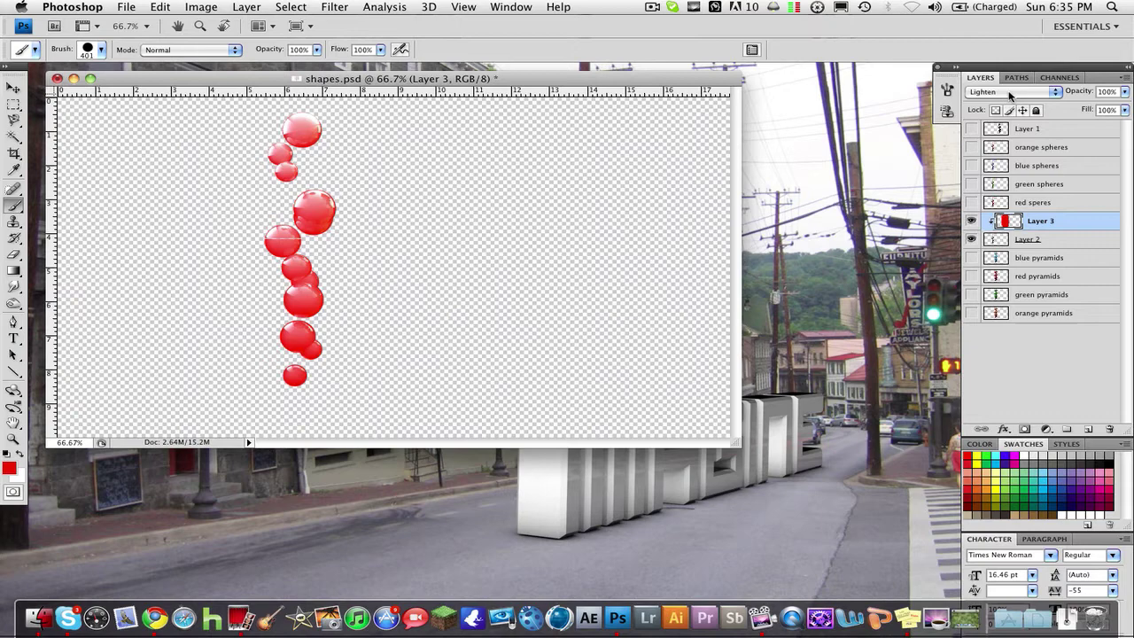
Try Screen and Color Dodge, then settle on Overlay at 85% opacity
{"action": "left_click", "coordinate": [1009, 93]}
{"action": "left_click", "coordinate": [1006, 103]}
{"action": "left_click", "coordinate": [1010, 94]}
{"action": "left_click", "coordinate": [1007, 102]}
{"action": "left_click", "coordinate": [1009, 94]}
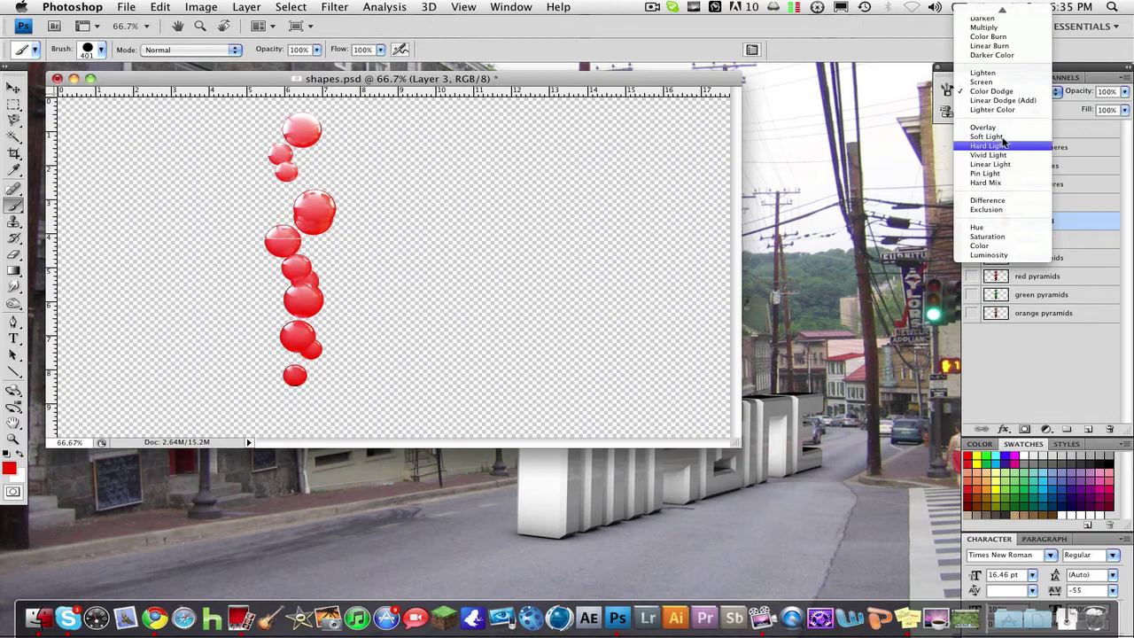
{"action": "left_click", "coordinate": [1003, 128]}
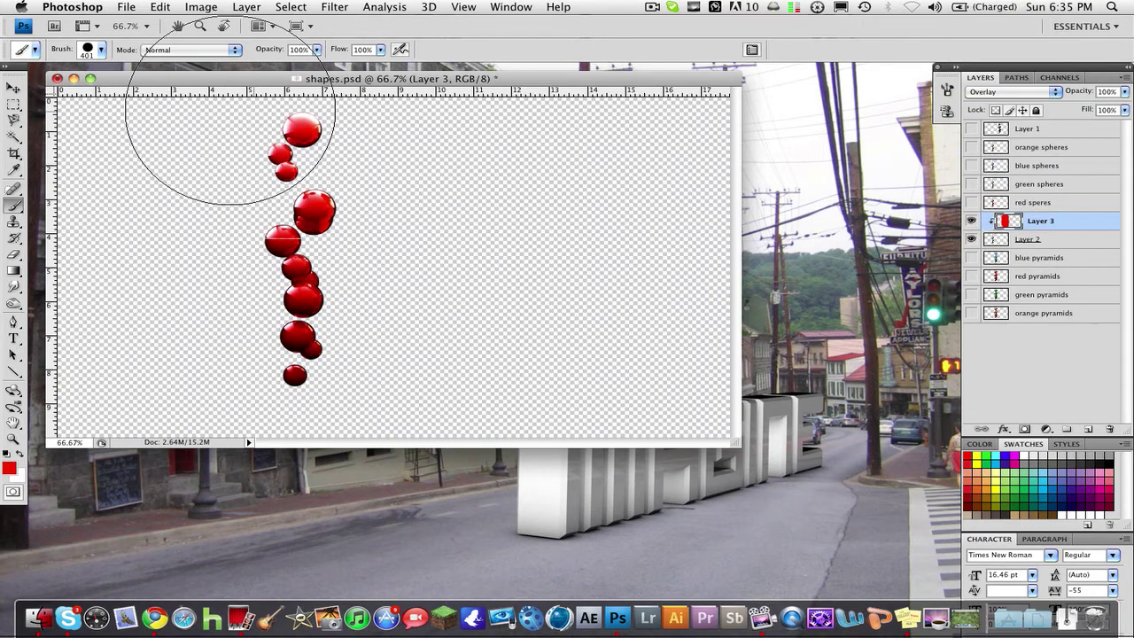
{"action": "left_click_drag", "start_coordinate": [1122, 96], "coordinate": [1092, 109]}
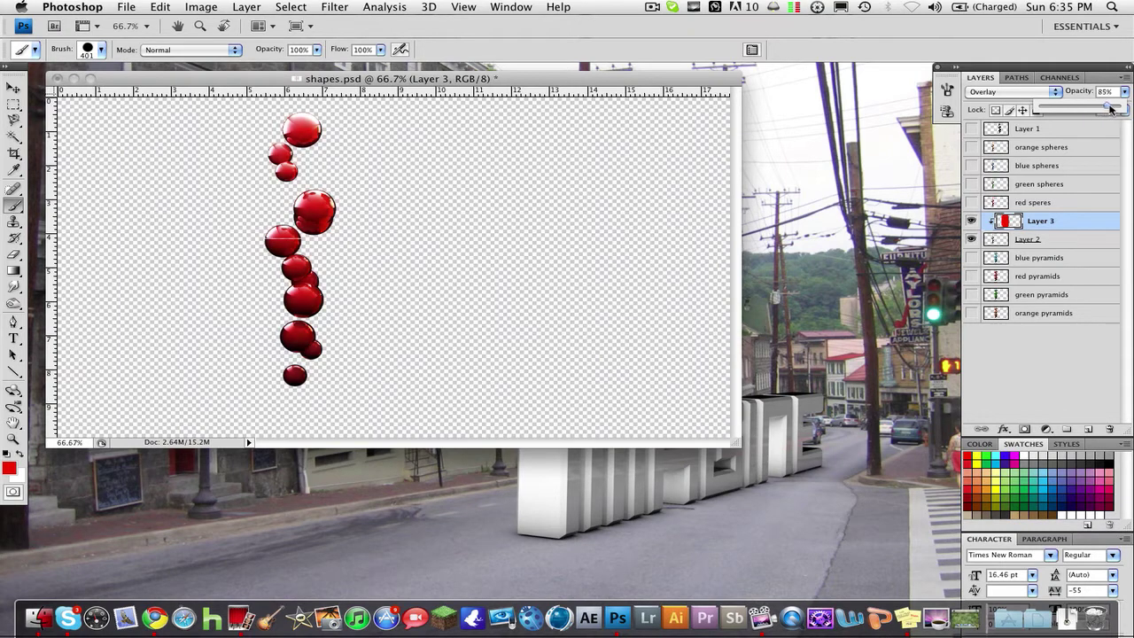
{"action": "key", "text": "Return"}
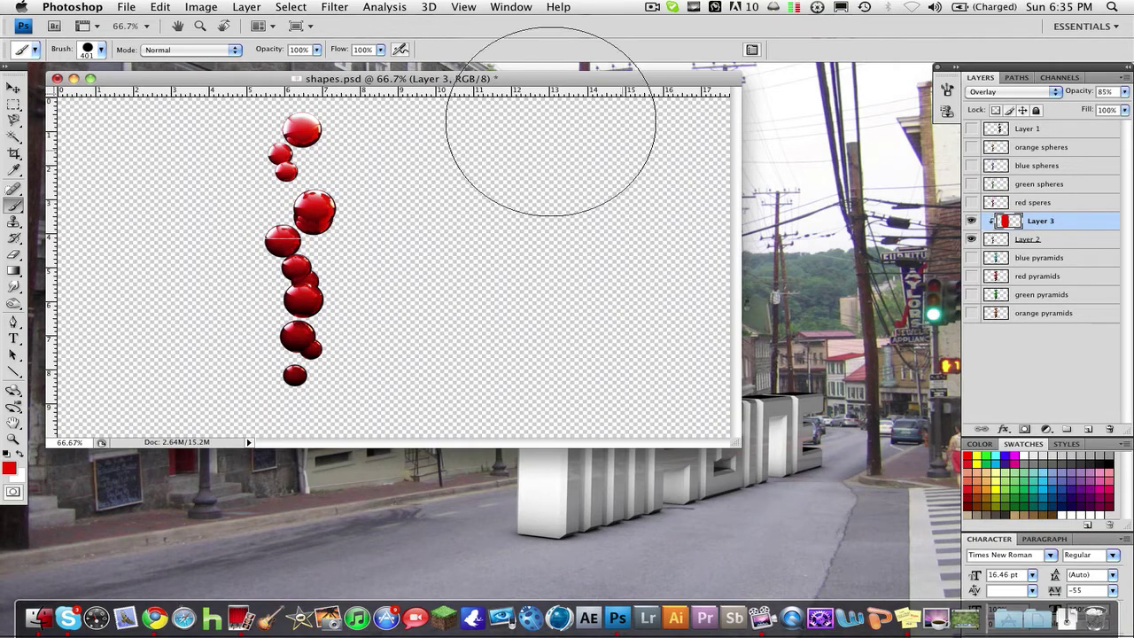
{"action": "left_click", "coordinate": [210, 8]}
{"action": "mouse_move", "coordinate": [253, 51]}
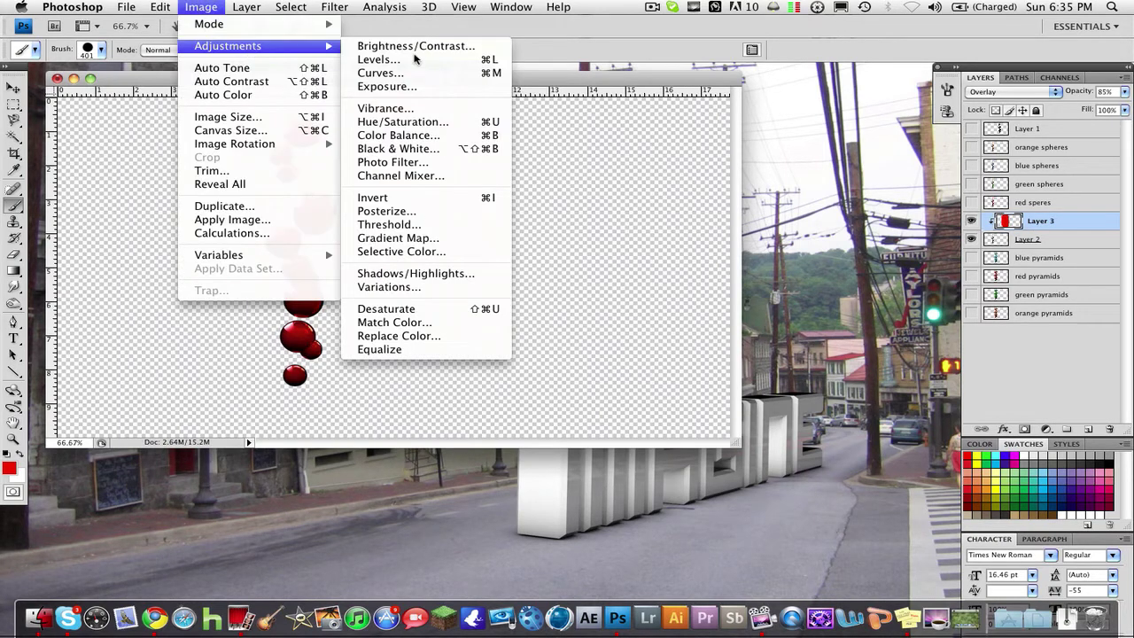
{"action": "left_click", "coordinate": [460, 124]}
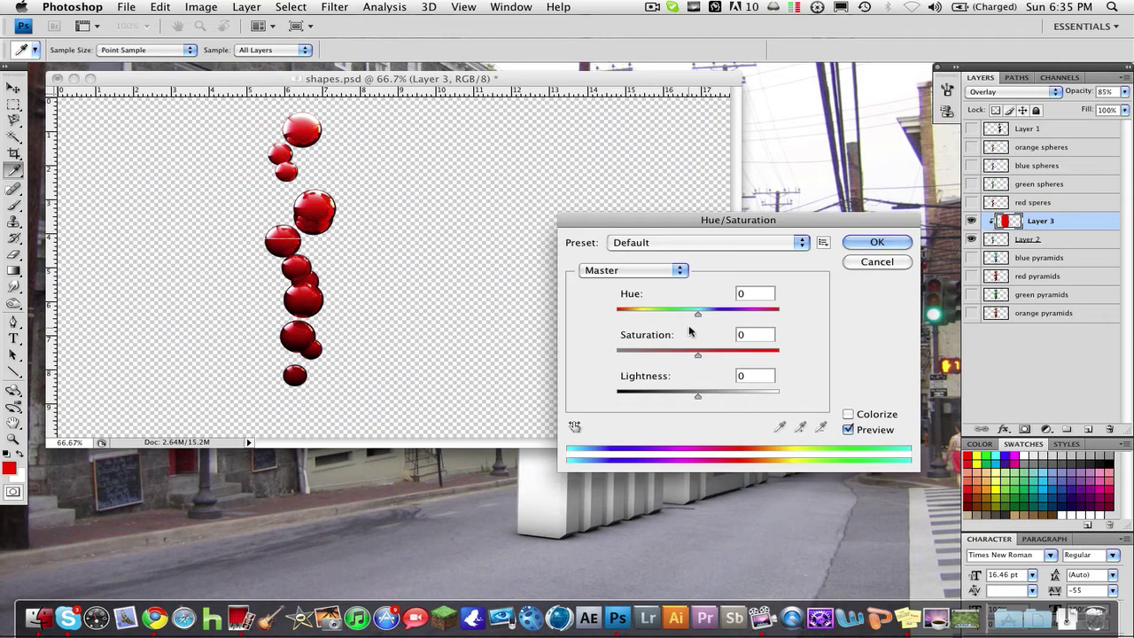
{"action": "left_click_drag", "start_coordinate": [698, 314], "coordinate": [654, 316]}
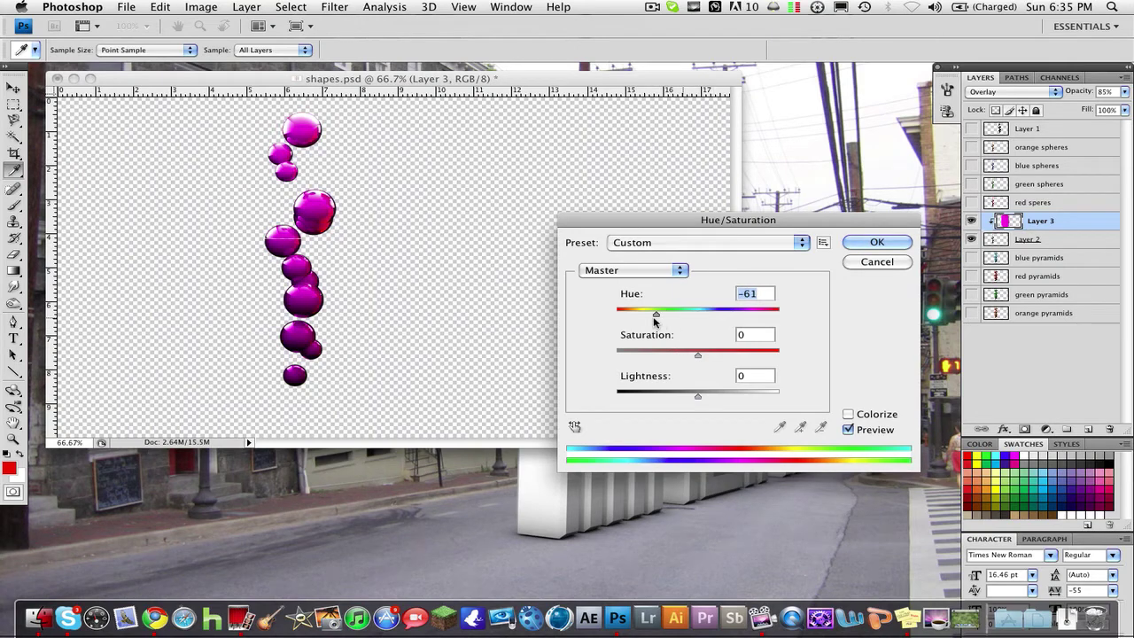
{"action": "left_click", "coordinate": [864, 263]}
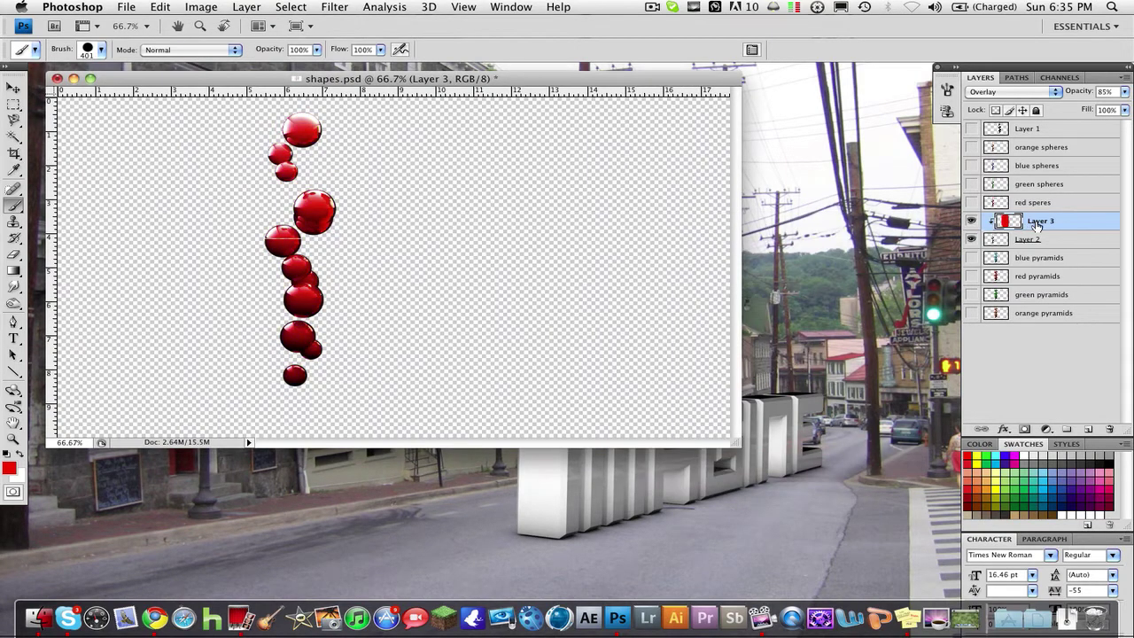
{"action": "left_click", "coordinate": [1037, 242]}
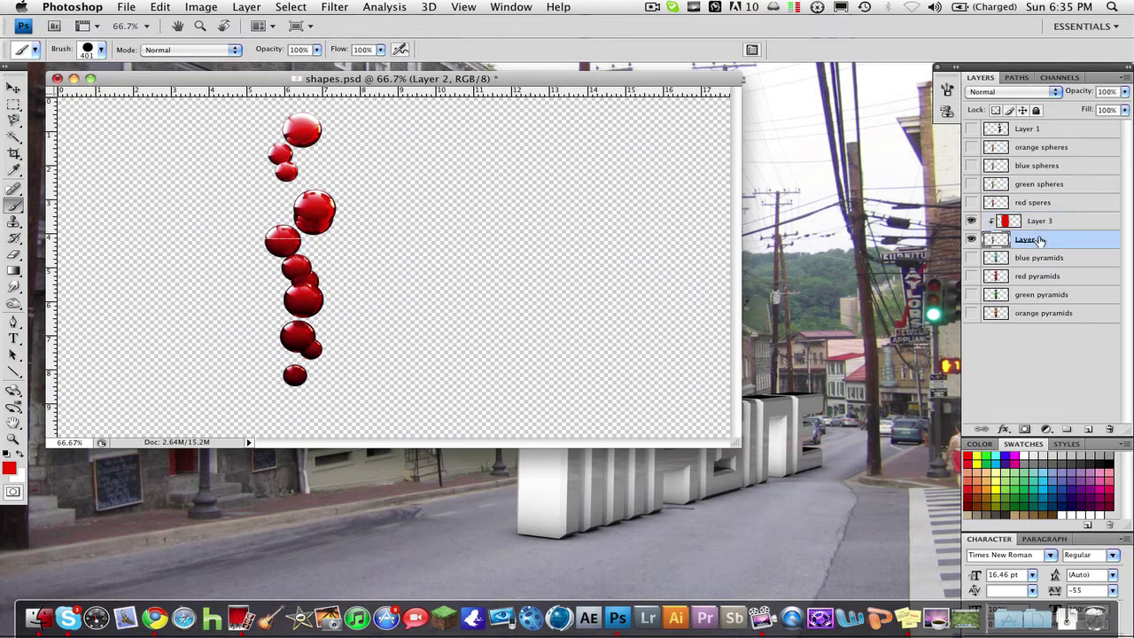
{"action": "left_click", "coordinate": [1041, 225]}
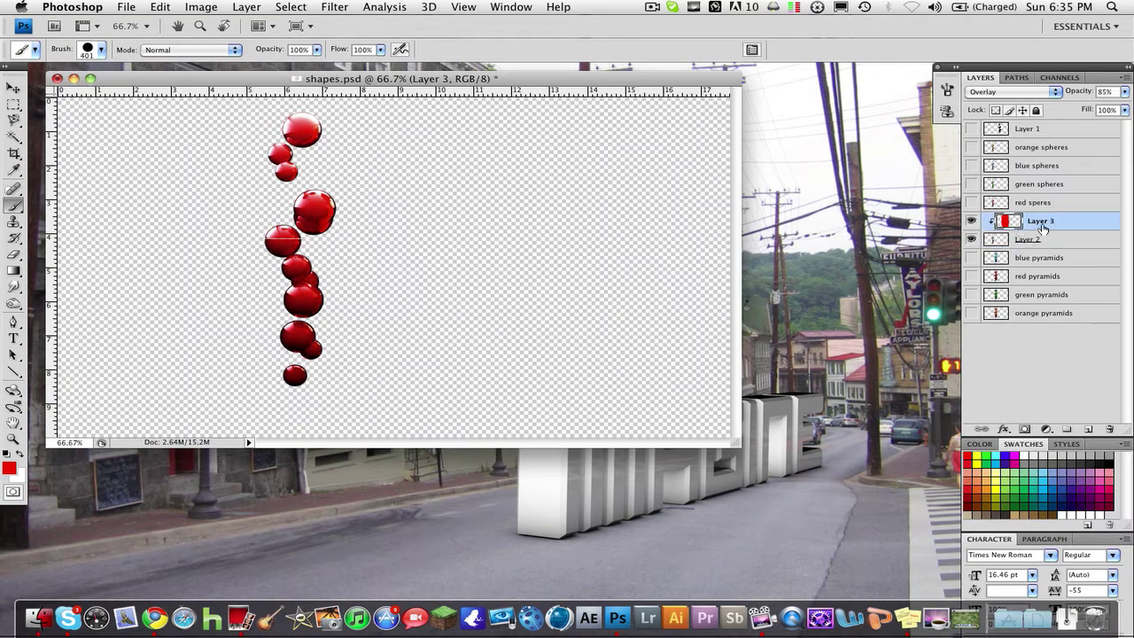
{"action": "left_click", "coordinate": [214, 7]}
{"action": "mouse_move", "coordinate": [252, 46]}
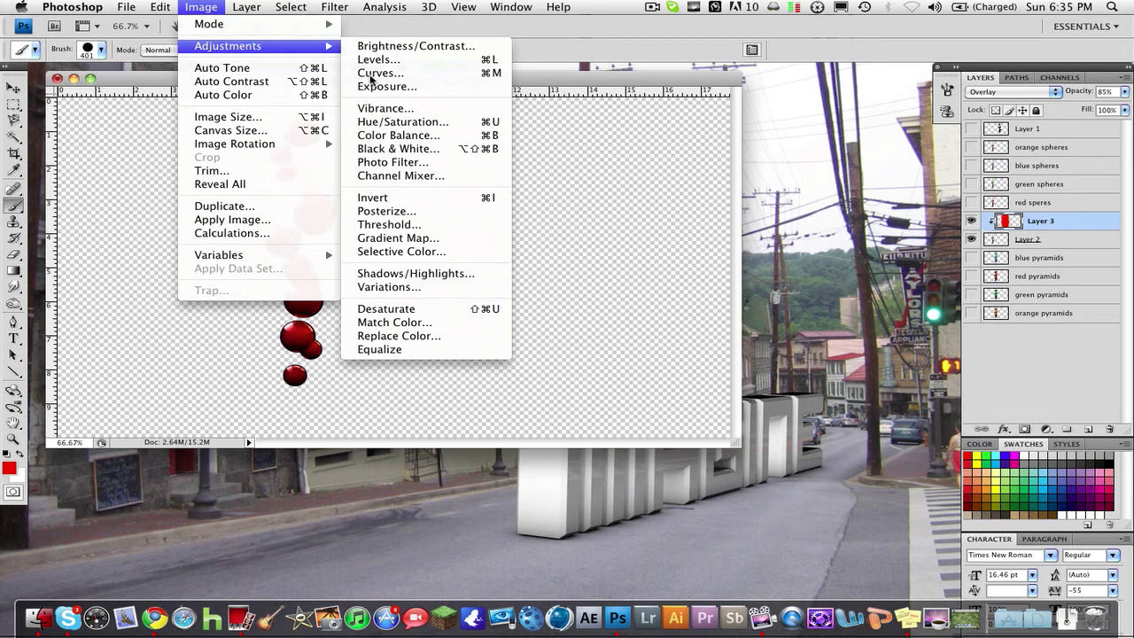
{"action": "left_click", "coordinate": [399, 118]}
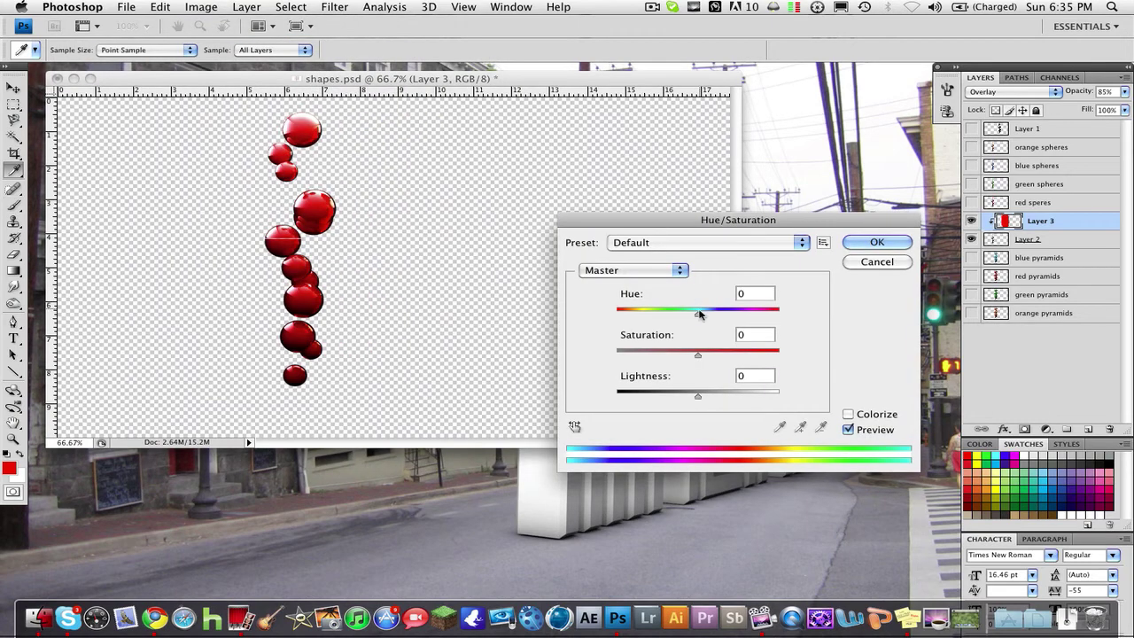
{"action": "left_click_drag", "start_coordinate": [698, 314], "coordinate": [621, 321]}
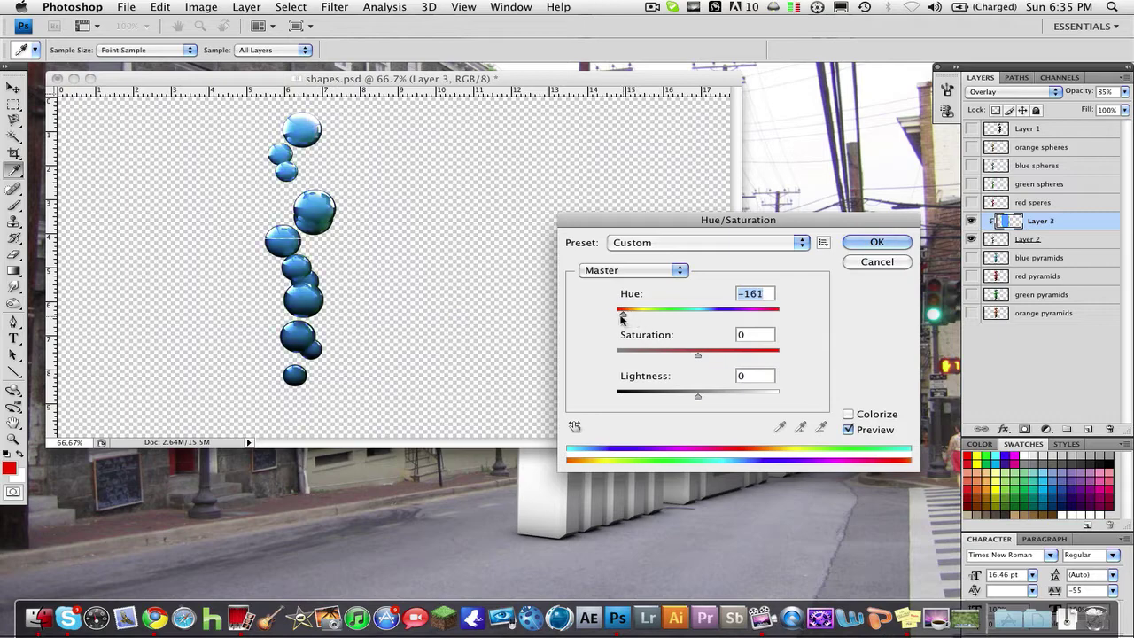
{"action": "left_click", "coordinate": [878, 261]}
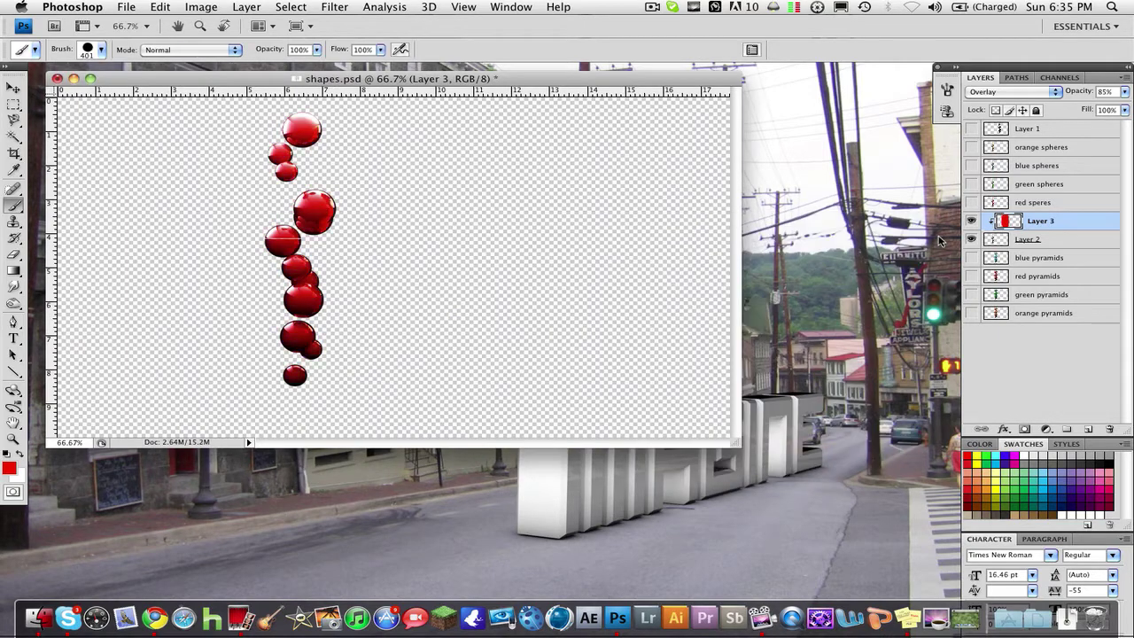